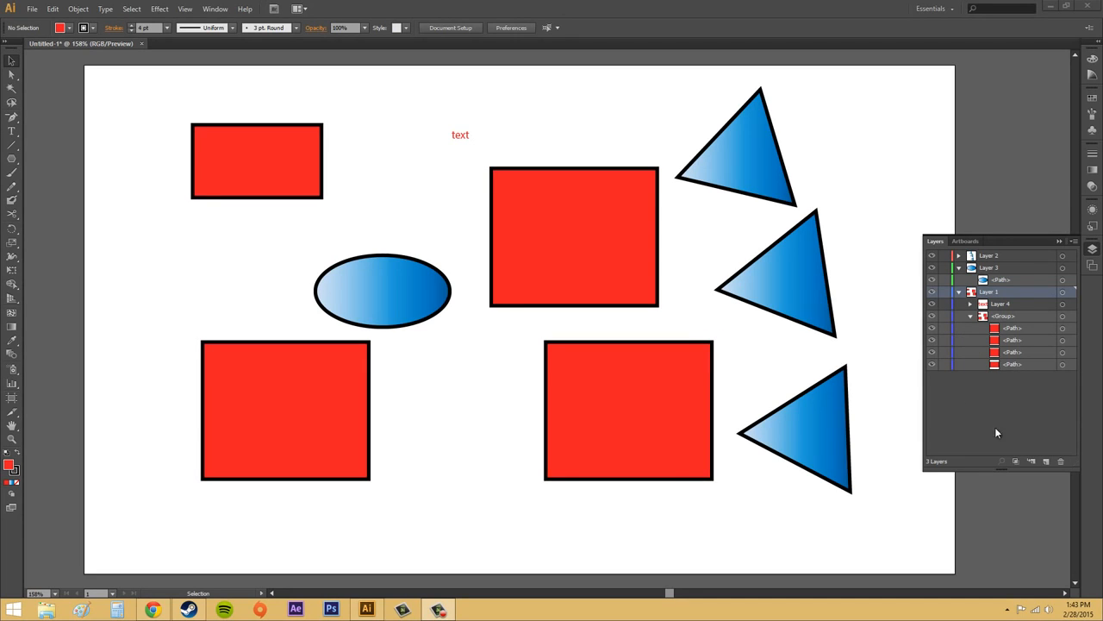
Step: Set the Layers panel options to show layers only
click(1074, 242)
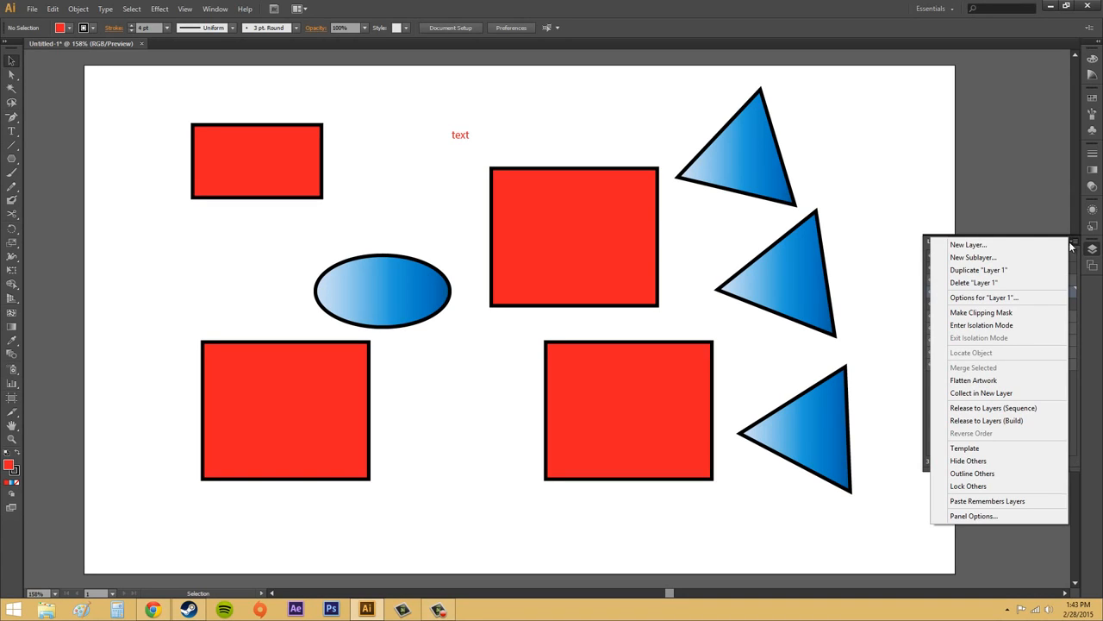
click(985, 515)
drag(553, 203, 638, 233)
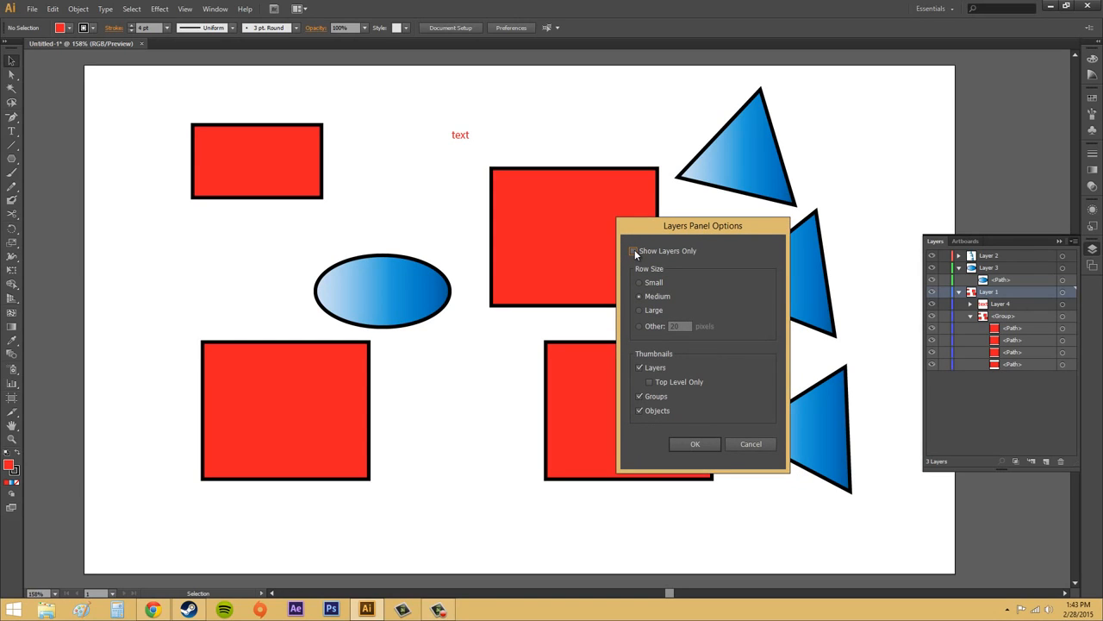
click(635, 251)
click(695, 444)
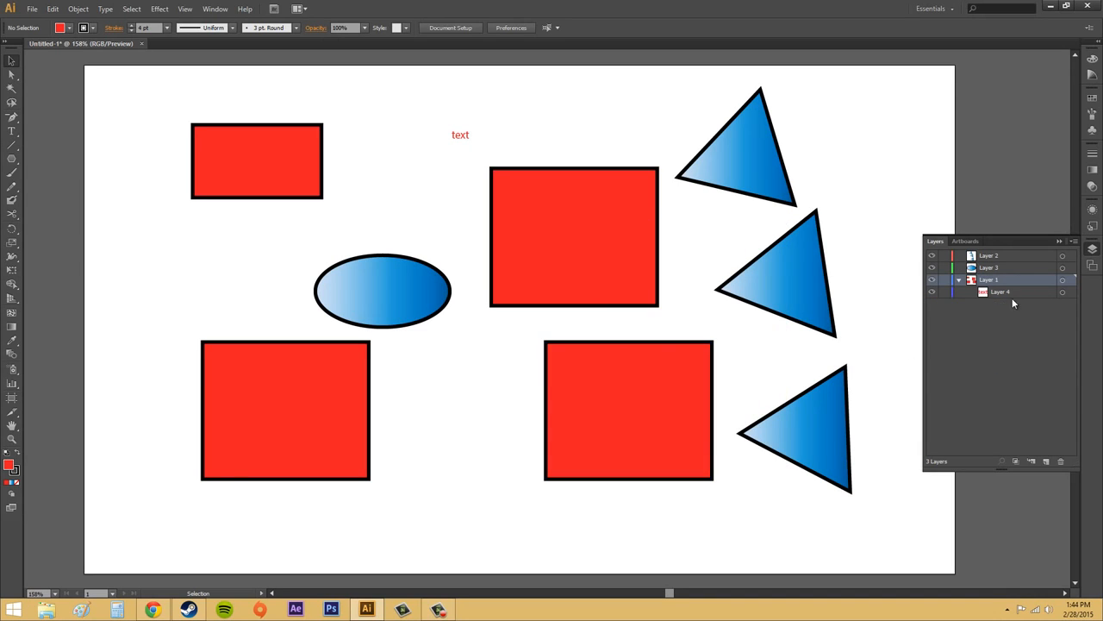
Step: Inspect the layers-only list by selecting each layer and collapsing and expanding Layer 1
click(957, 291)
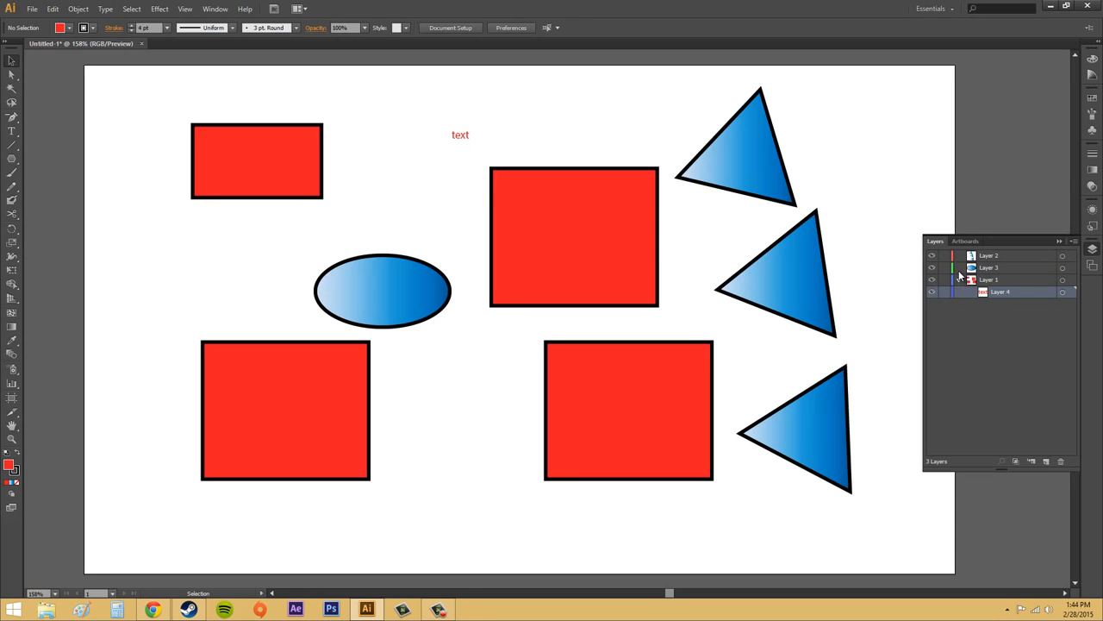
click(991, 269)
click(997, 256)
click(994, 281)
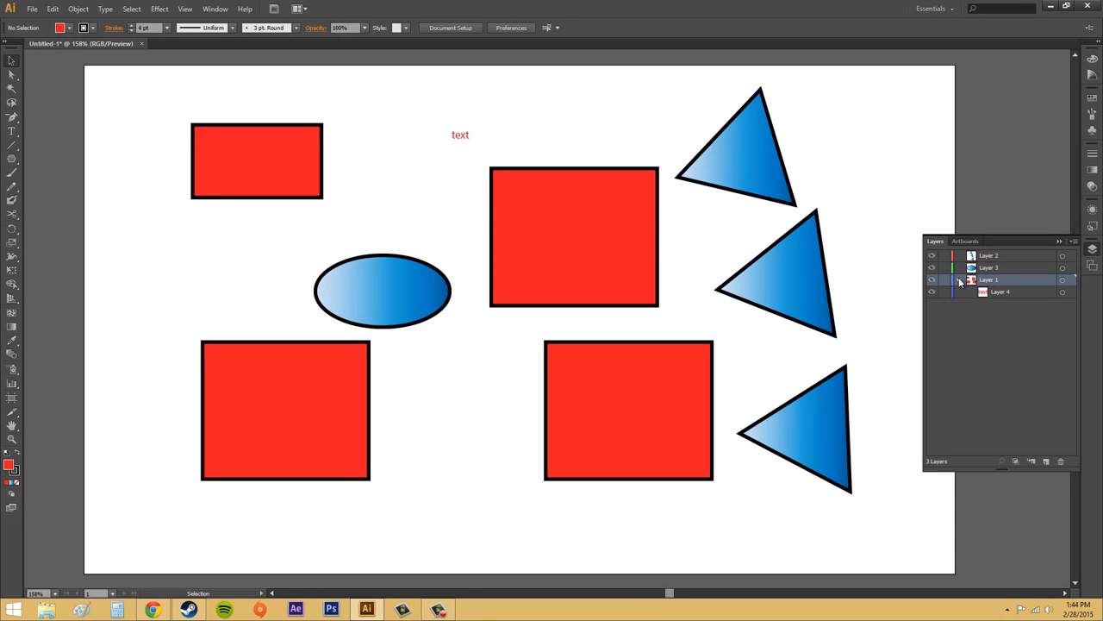
click(958, 280)
click(958, 281)
click(959, 281)
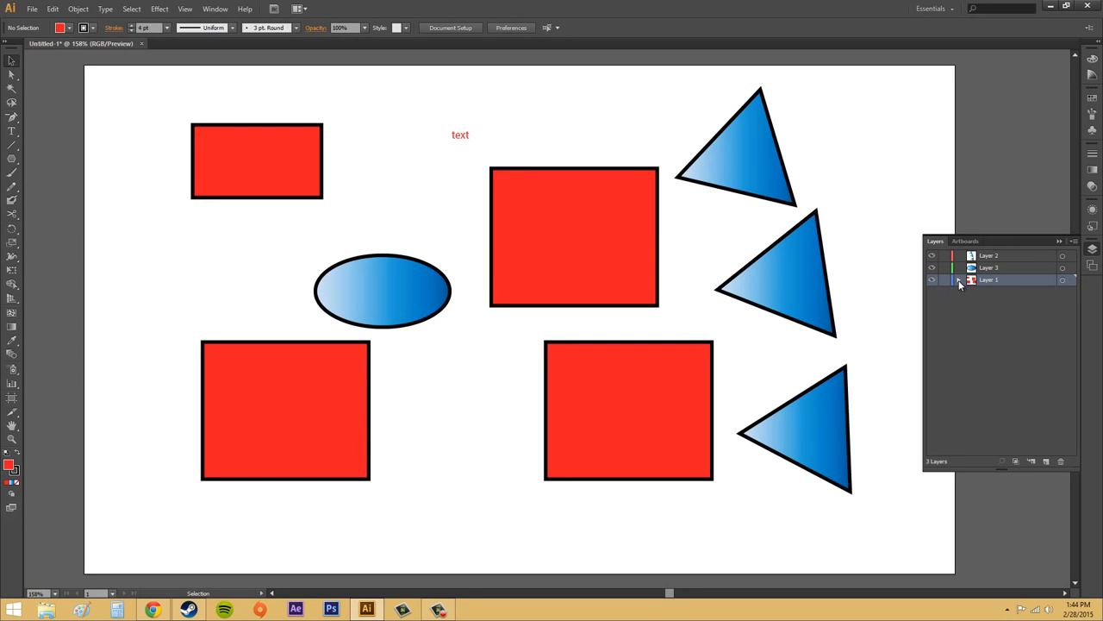
Step: Turn off Show Layers Only and set the Layers panel row size to Large
click(1071, 243)
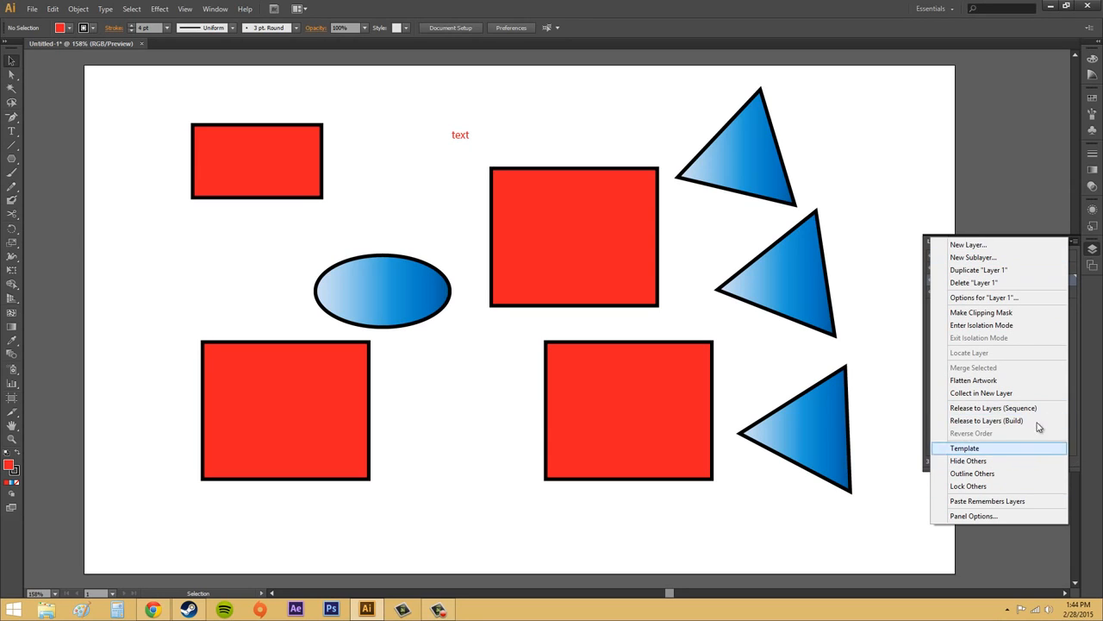
click(980, 514)
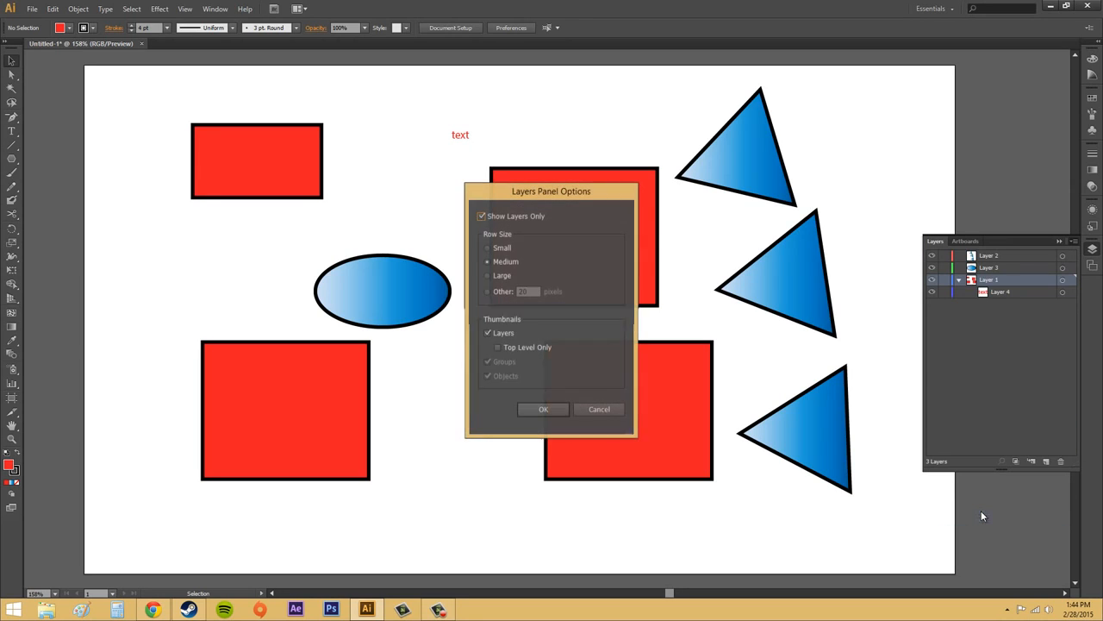
click(482, 216)
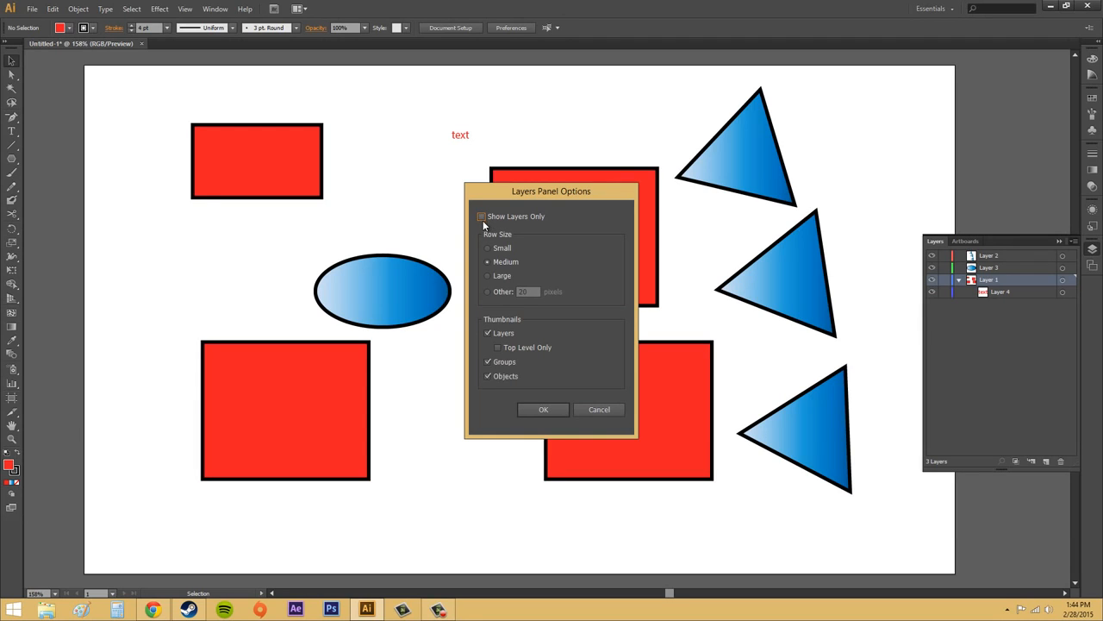
click(487, 276)
click(542, 410)
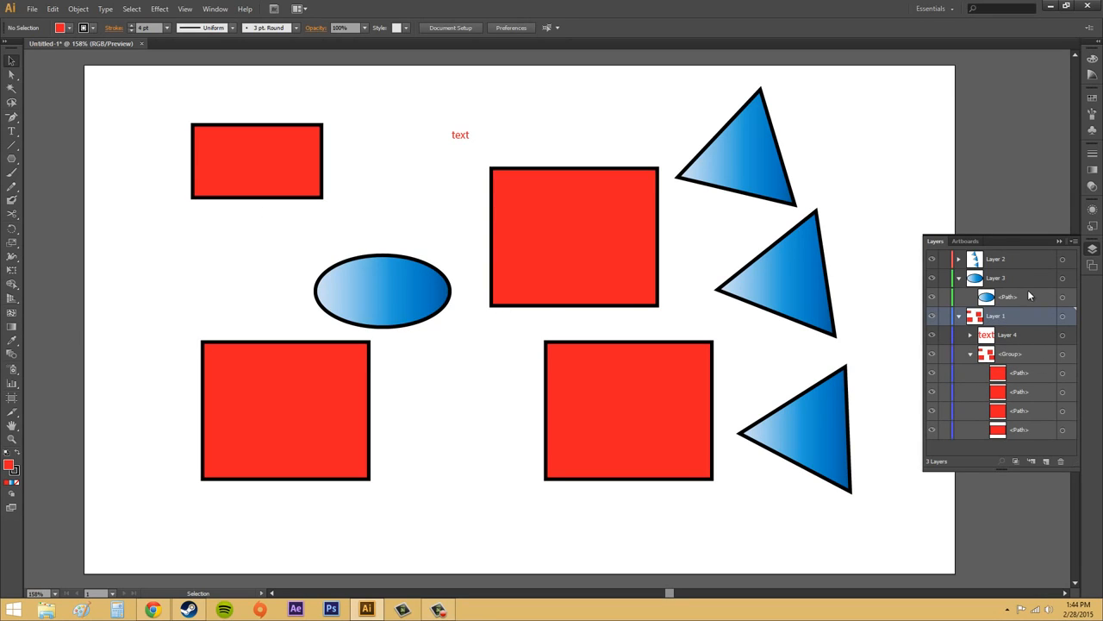
Step: Set the Layers panel row size back to Medium
click(1075, 244)
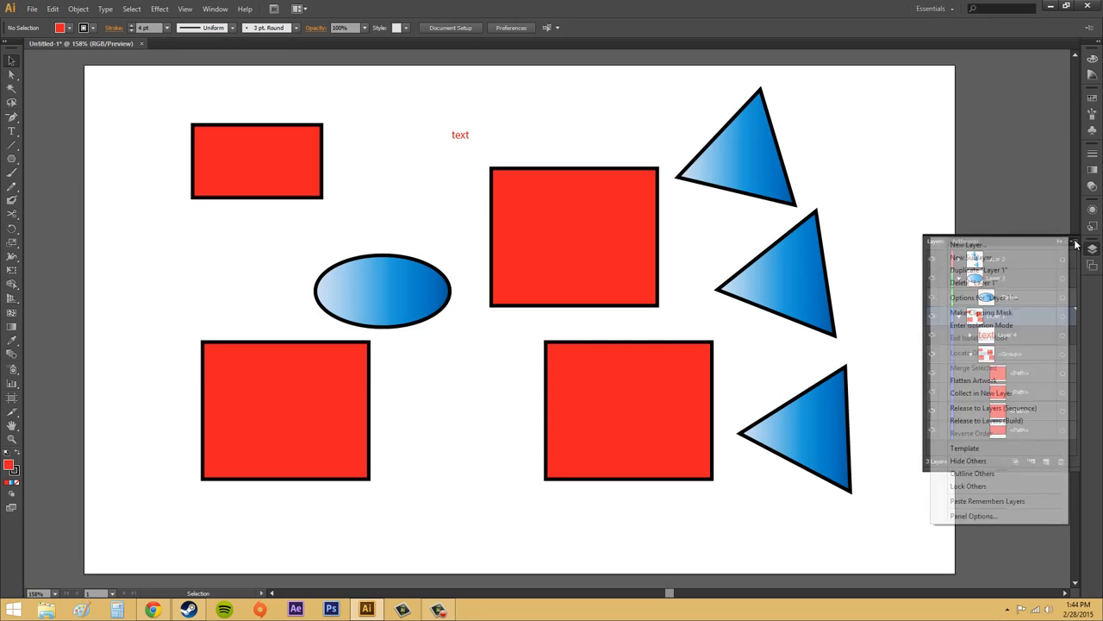
click(975, 516)
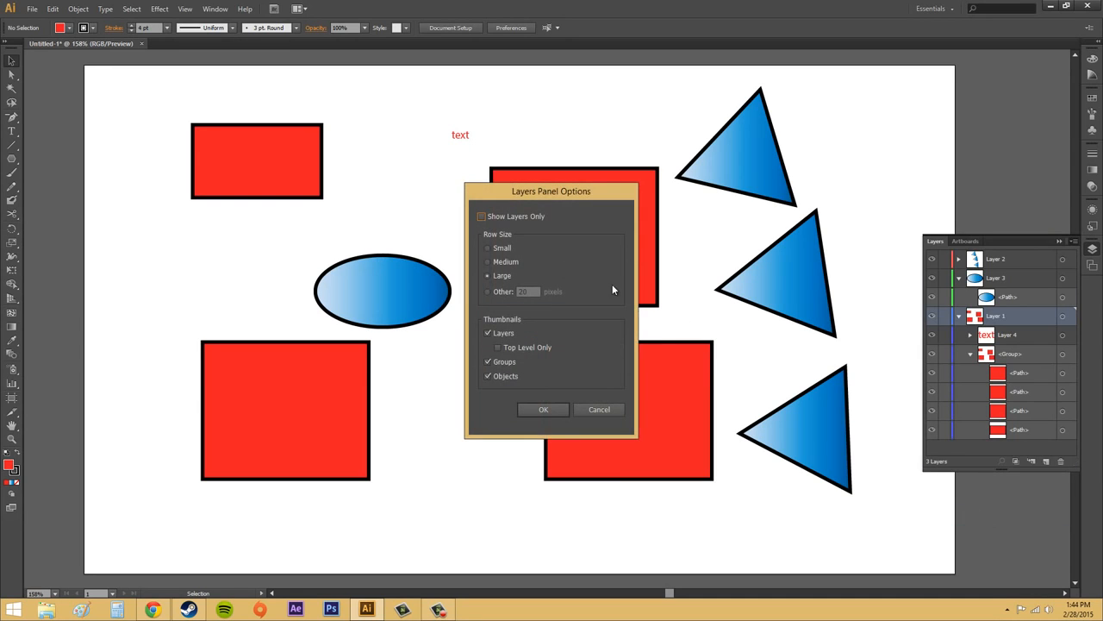
click(505, 261)
click(550, 409)
click(551, 408)
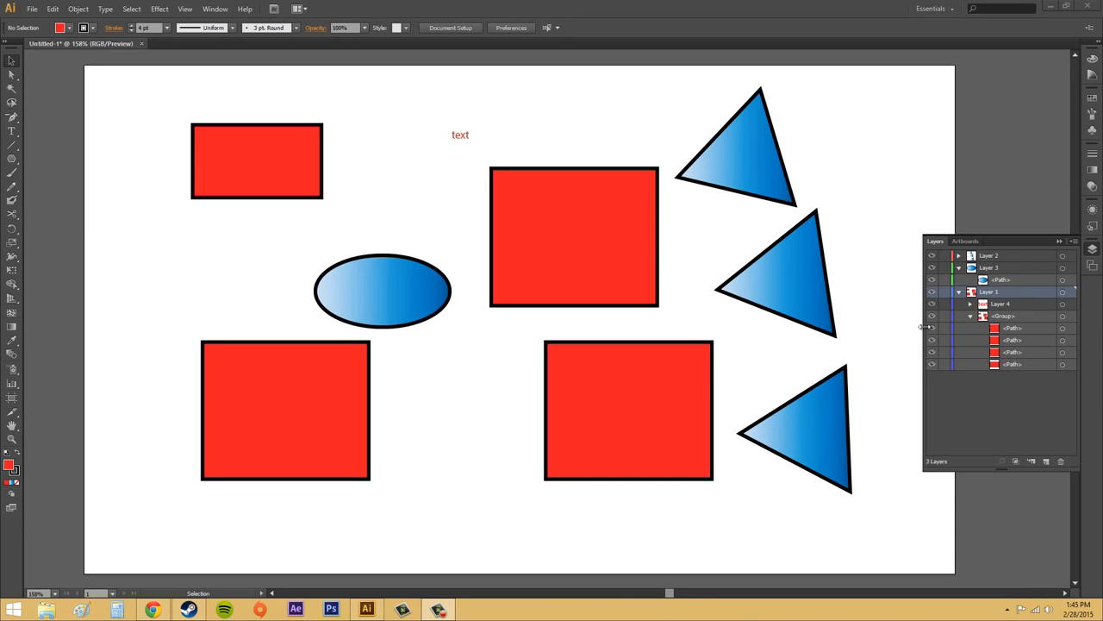
Step: Create a new layer directly above Layer 1 and select all artwork on Layer 2
click(1046, 462)
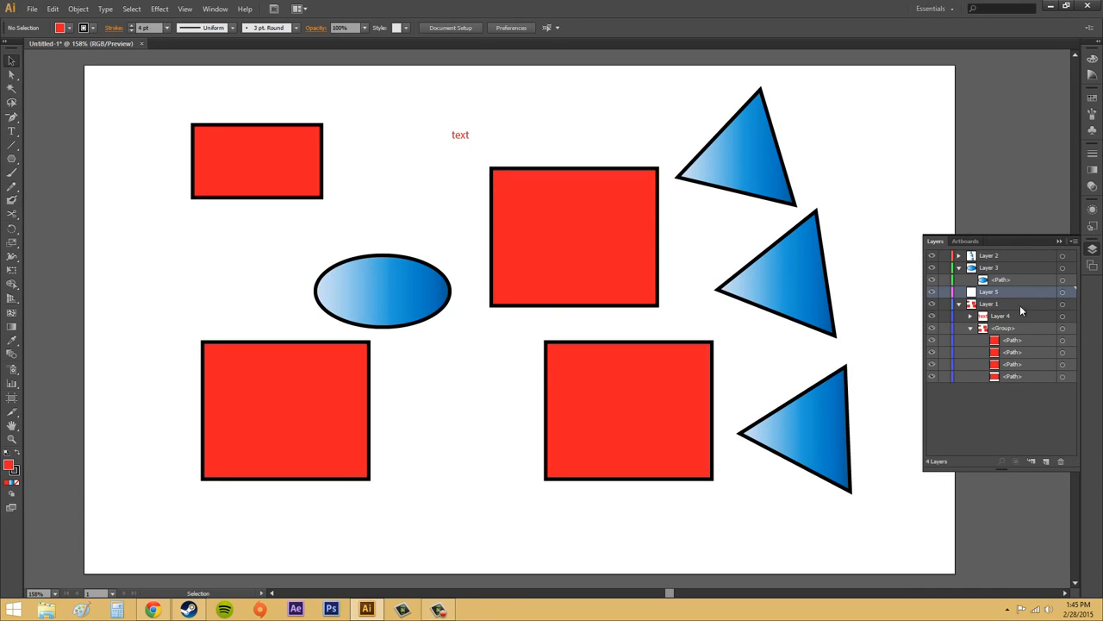
click(993, 257)
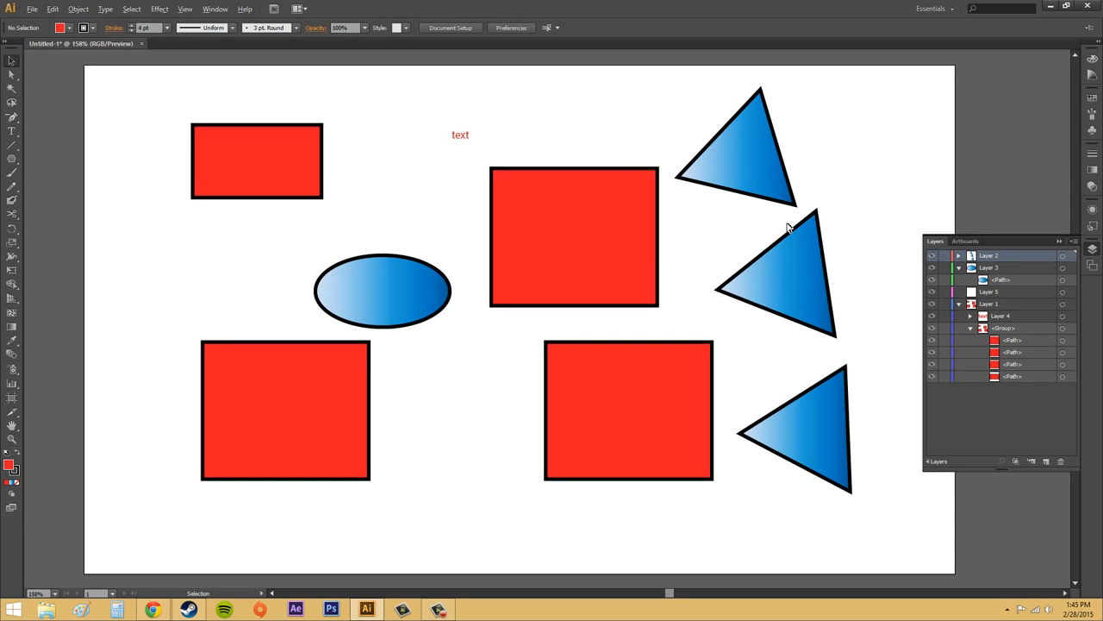
alt+click(988, 258)
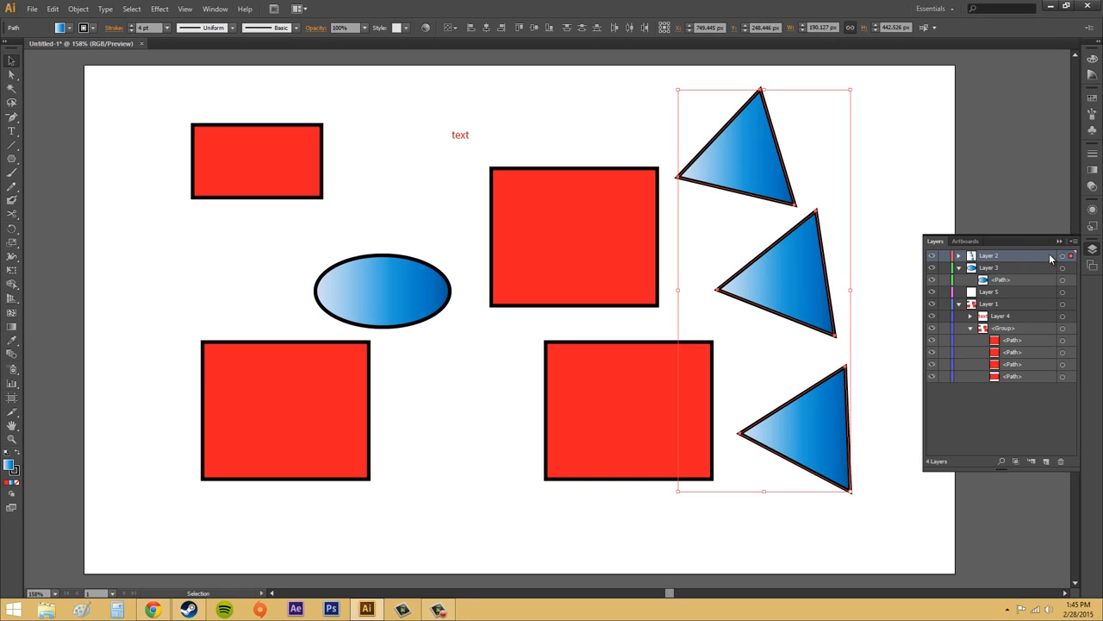
Step: In Layer 2's options, name the layer Triangles and choose Pink as its layer color
double_click(971, 257)
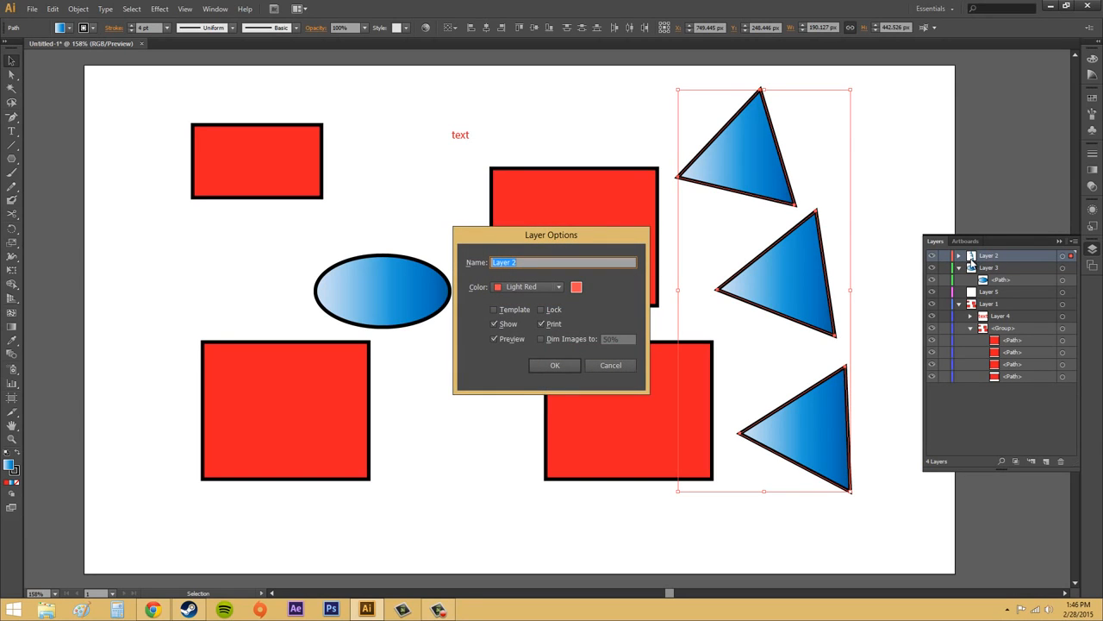
drag(618, 242, 540, 287)
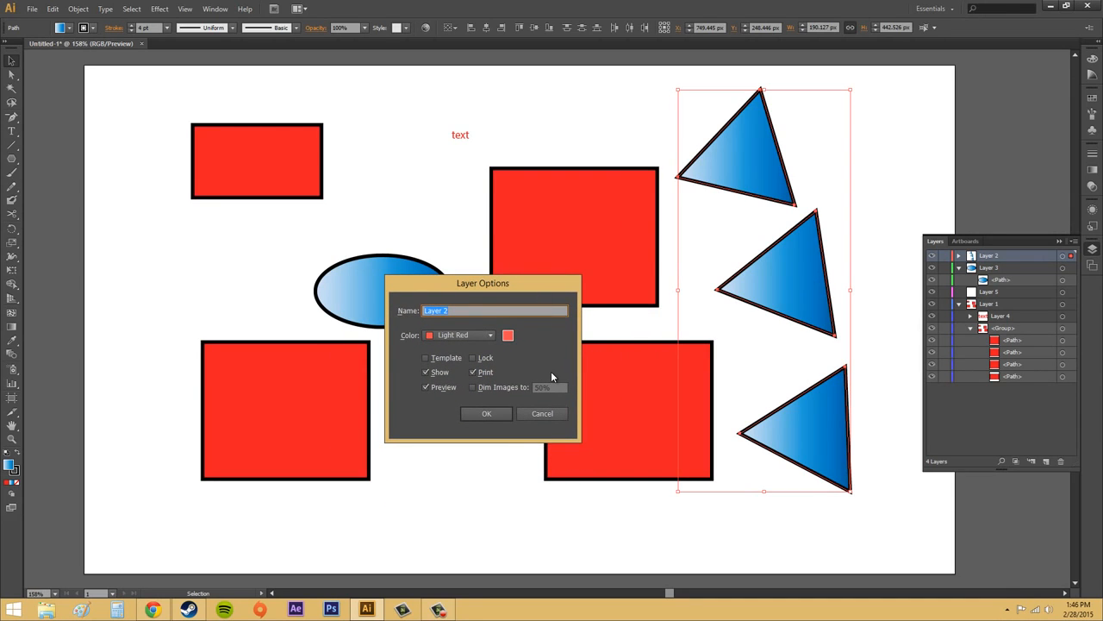
text(Triangles)
click(492, 339)
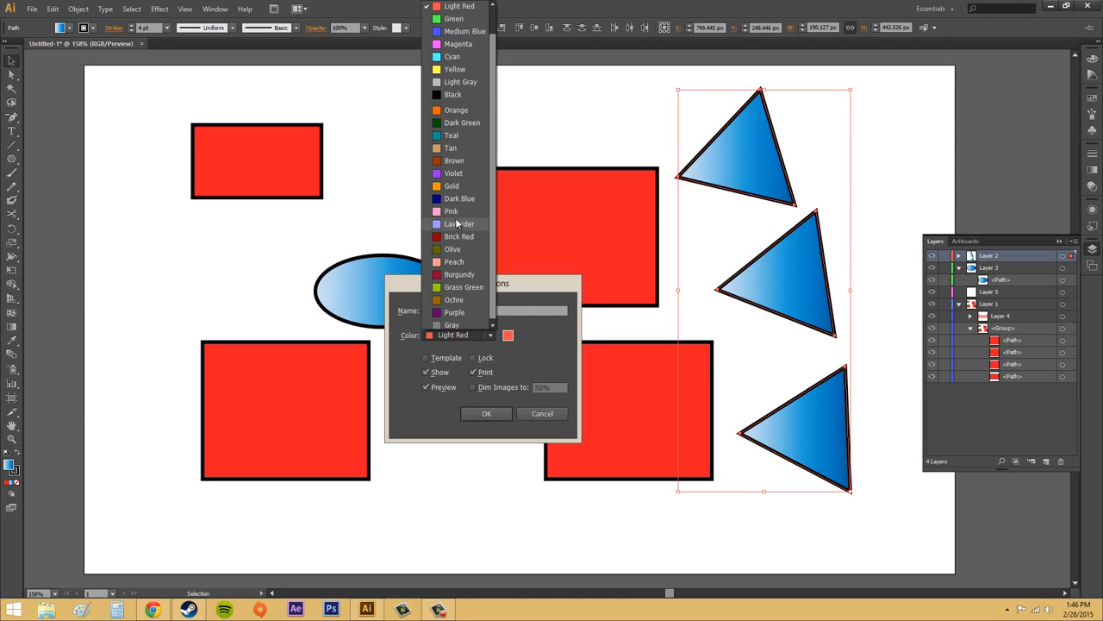
click(457, 221)
Step: Define a custom green layer color of Red 31, Green 163, Blue 100 for the triangles' layer and apply the options
click(507, 335)
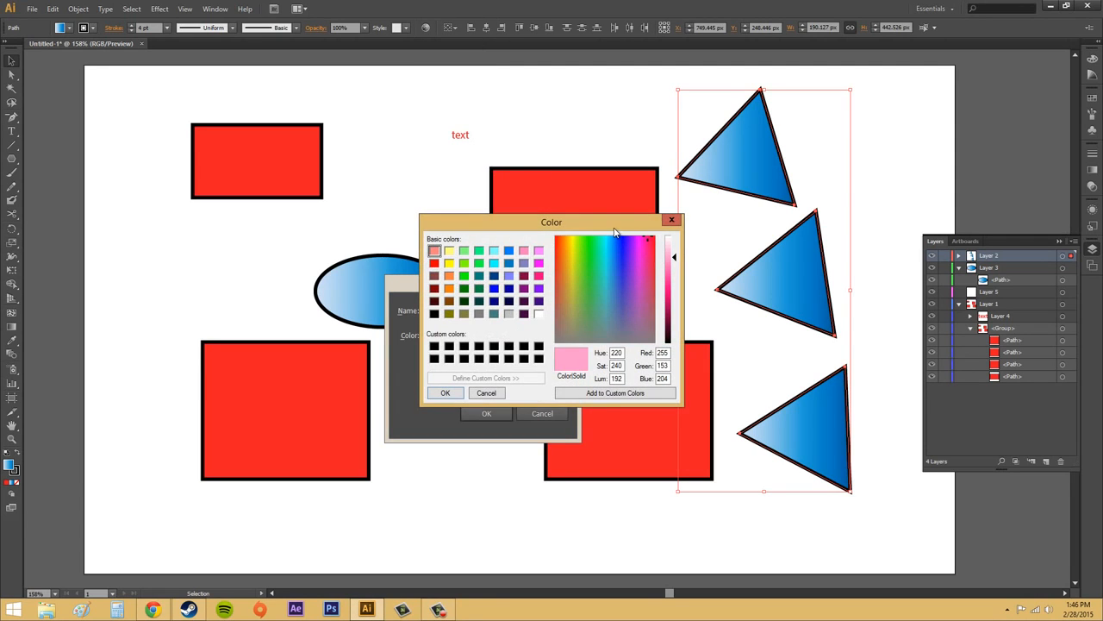
click(588, 272)
click(614, 277)
click(596, 270)
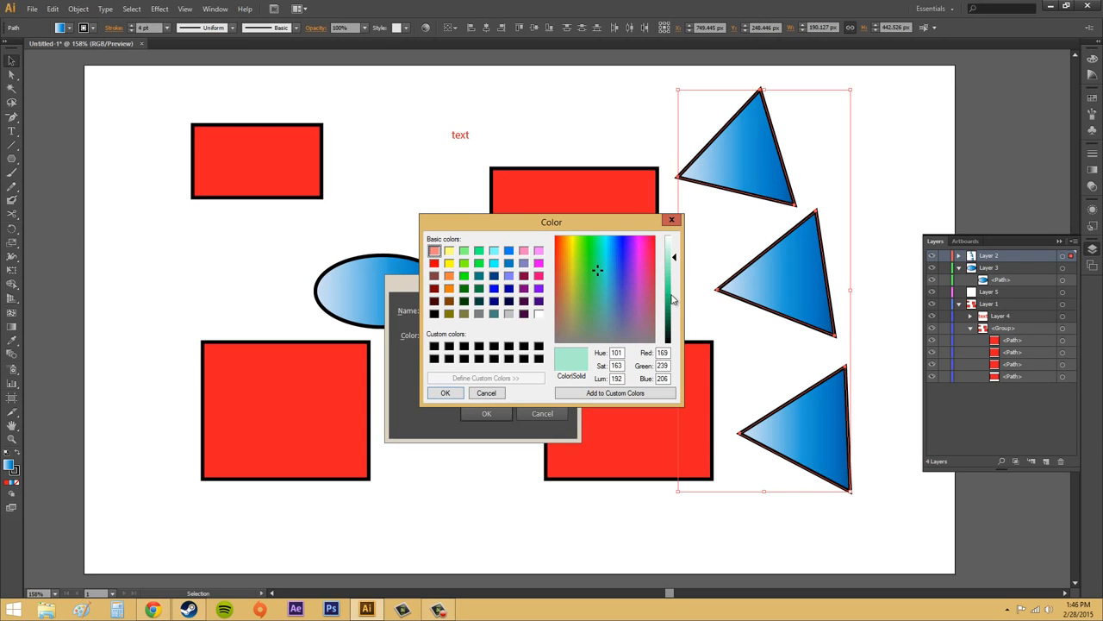
drag(673, 297, 674, 309)
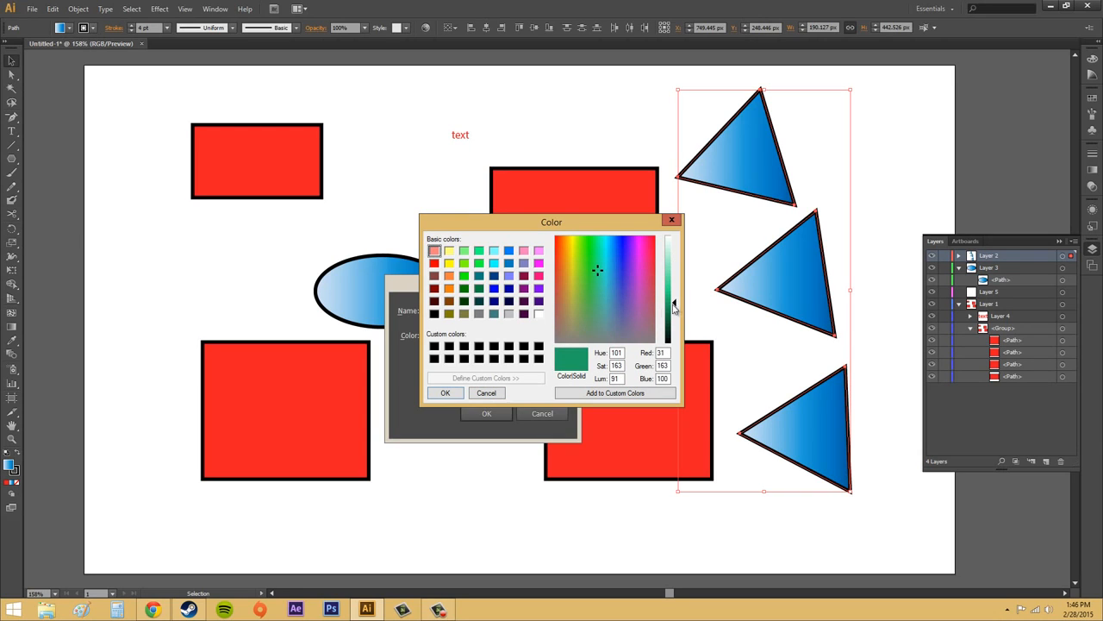
click(445, 393)
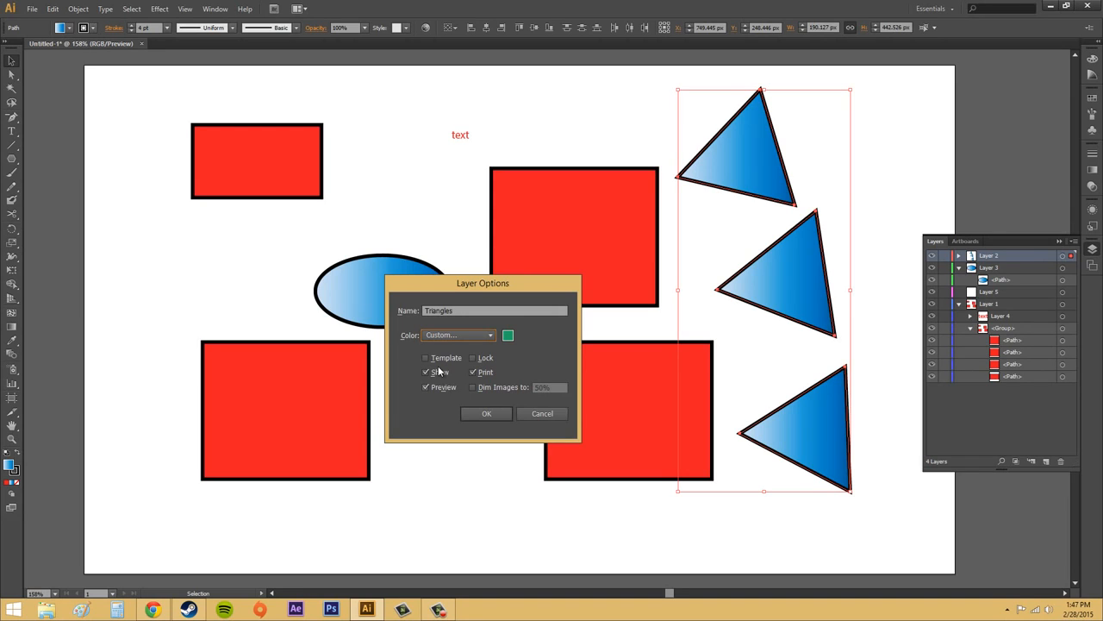
click(187, 16)
click(488, 414)
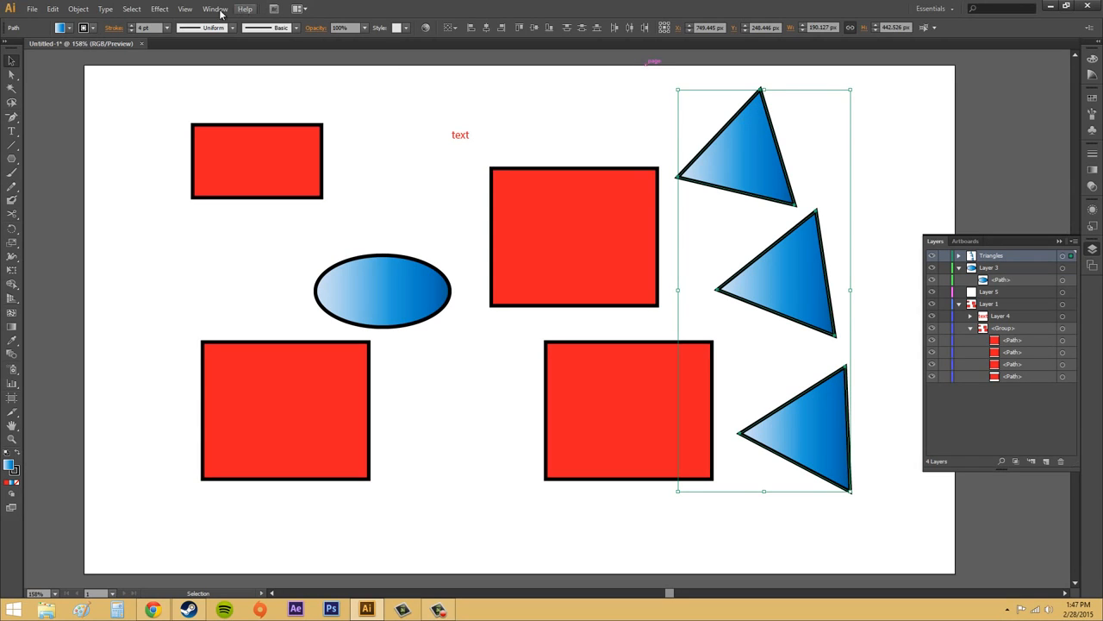
Step: View the artwork in Outline mode and return to Preview mode
click(186, 9)
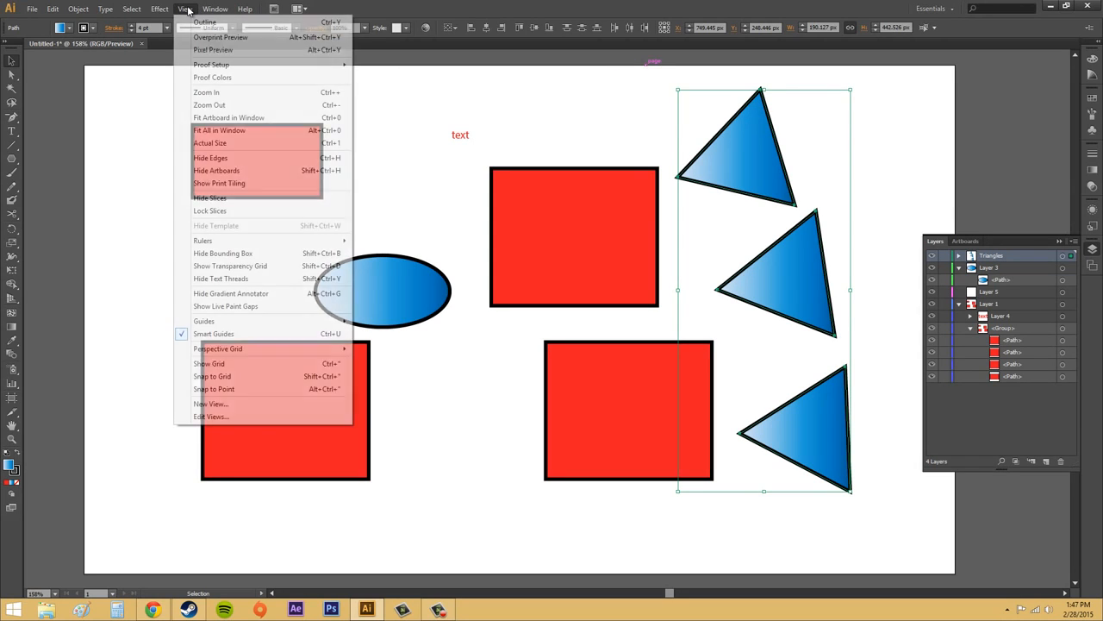
click(232, 25)
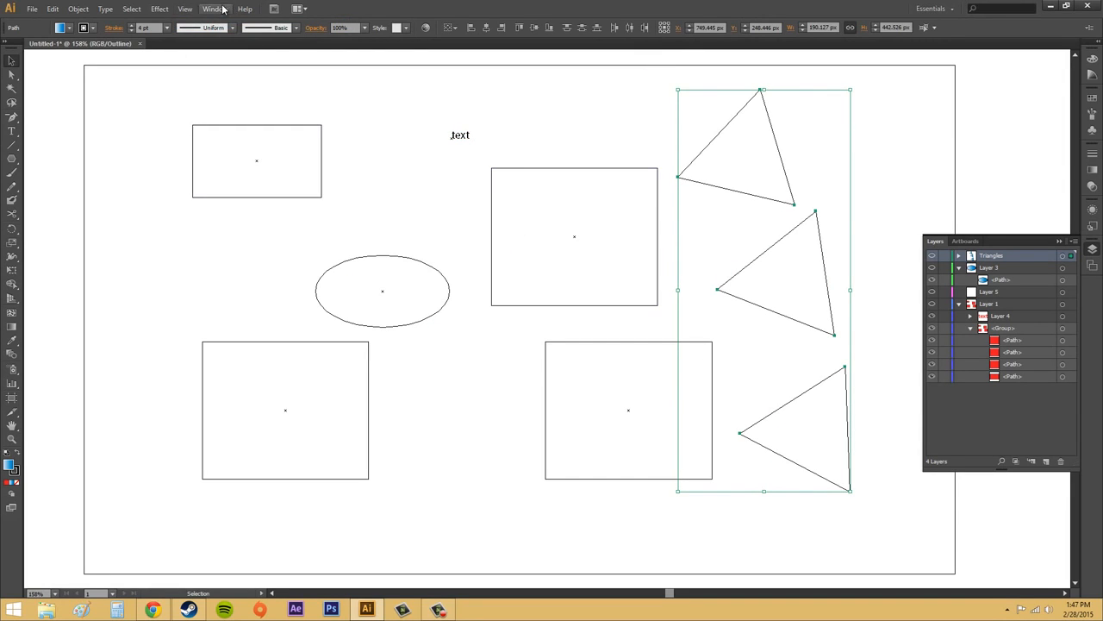
click(185, 9)
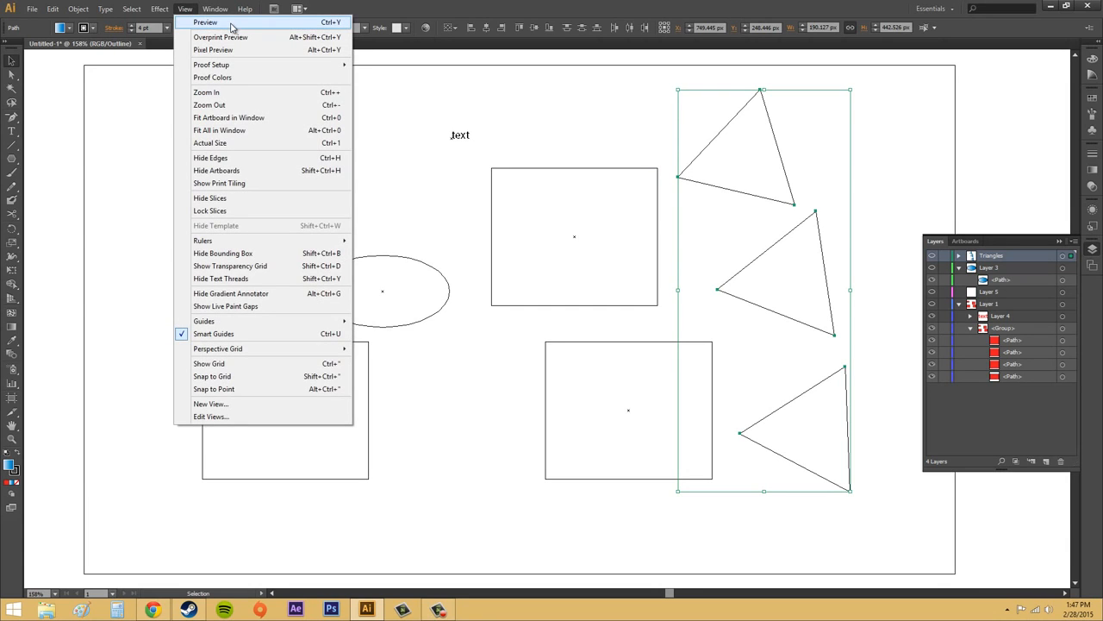
click(232, 24)
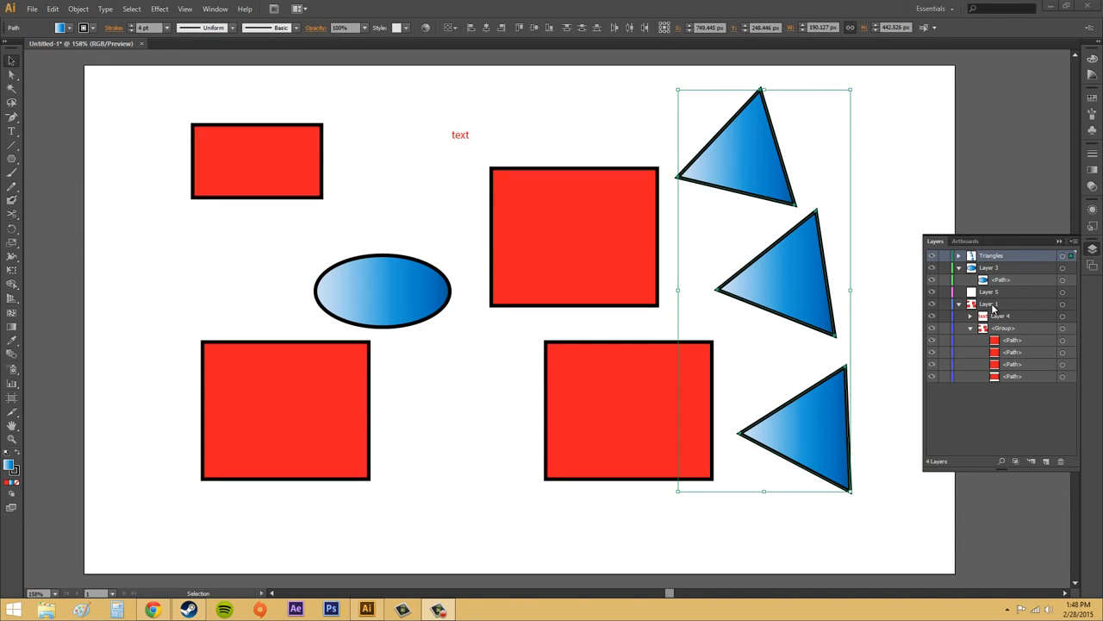
Step: Rename Layer 1 to "rectangles and text" and collapse its contents in the layer list
double_click(992, 306)
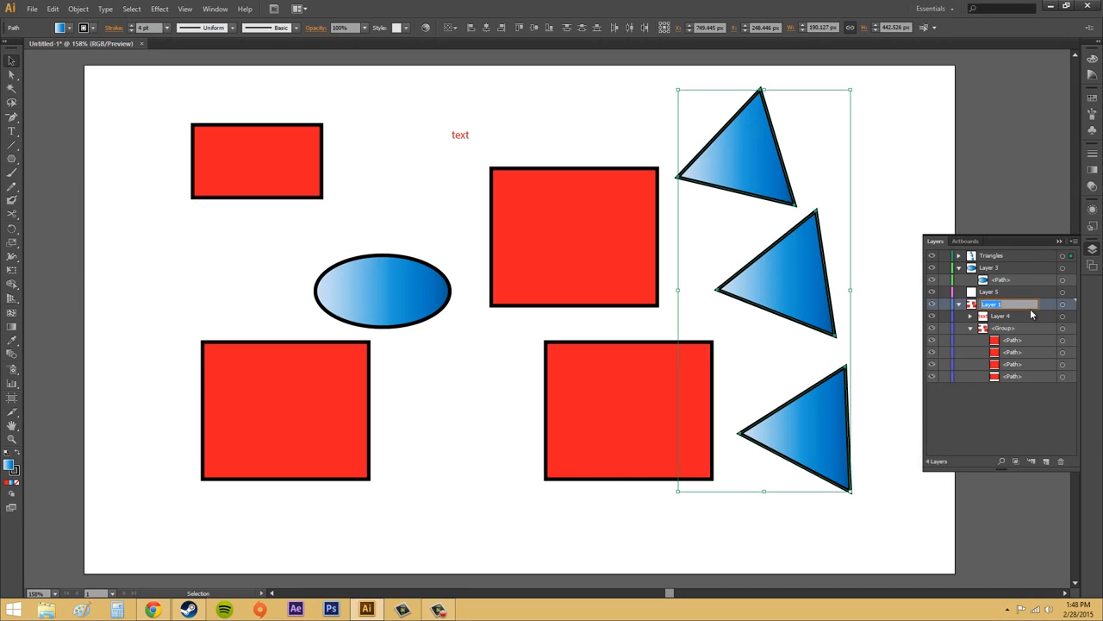
text(rectangles and text)
click(994, 416)
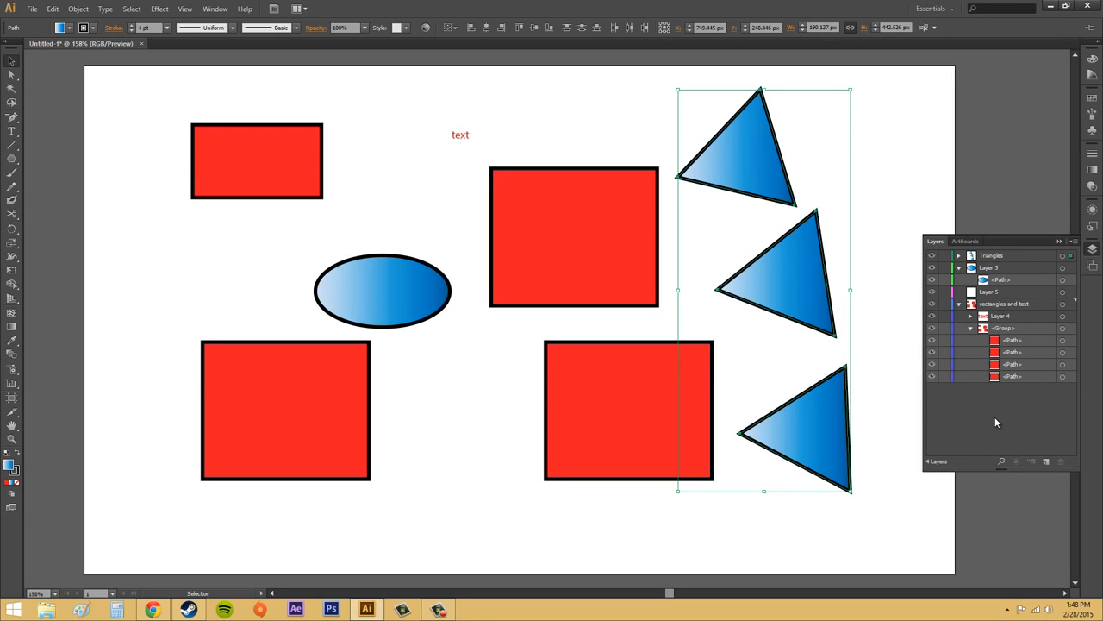
click(958, 304)
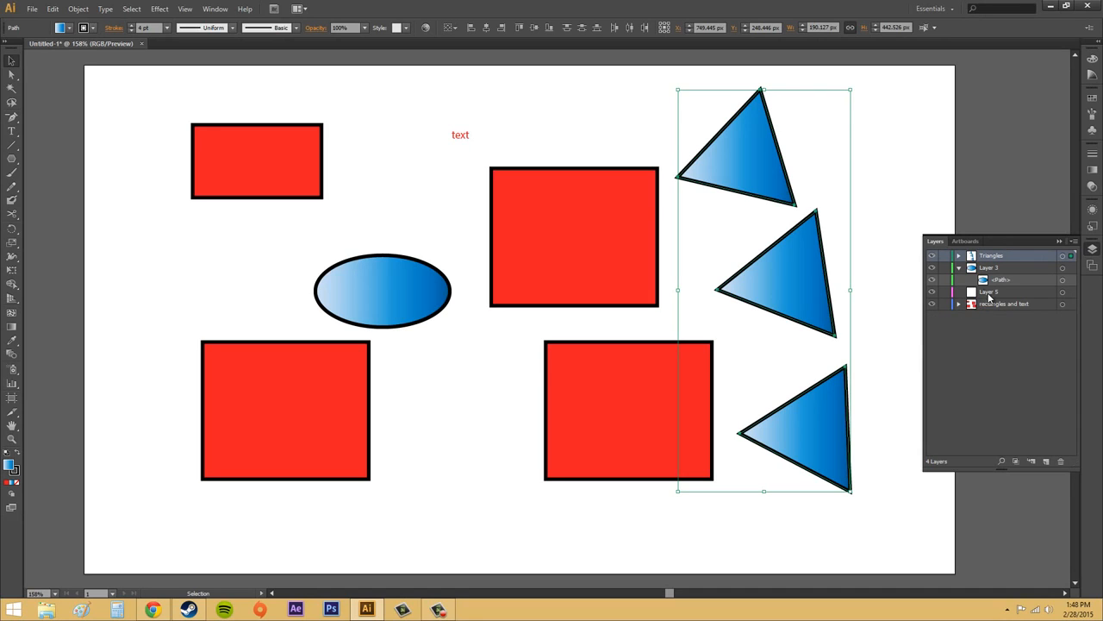